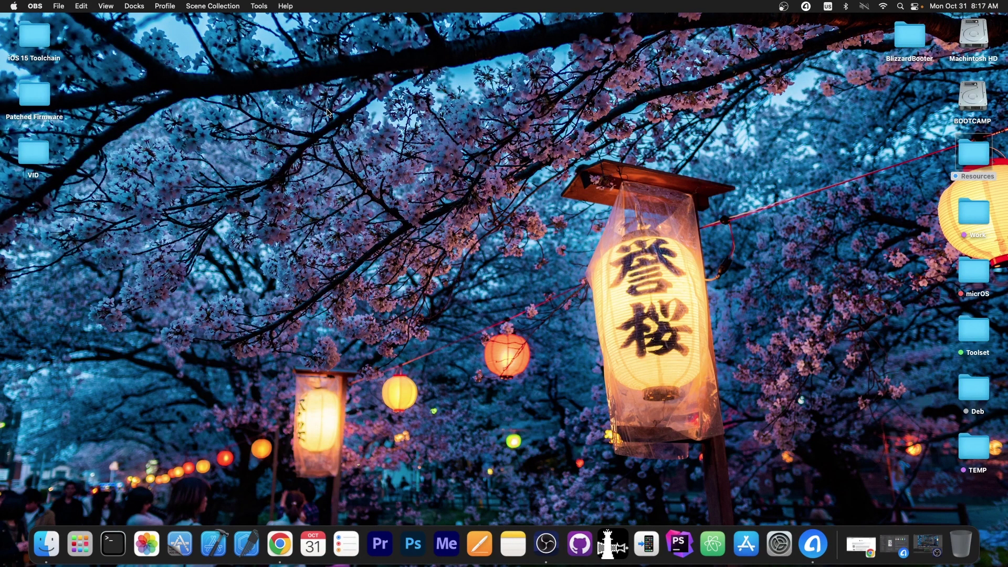
# Step: Launch AnyTrans, view its Backup Manager welcome page, then quit AnyTrans
pyautogui.click(822, 547)
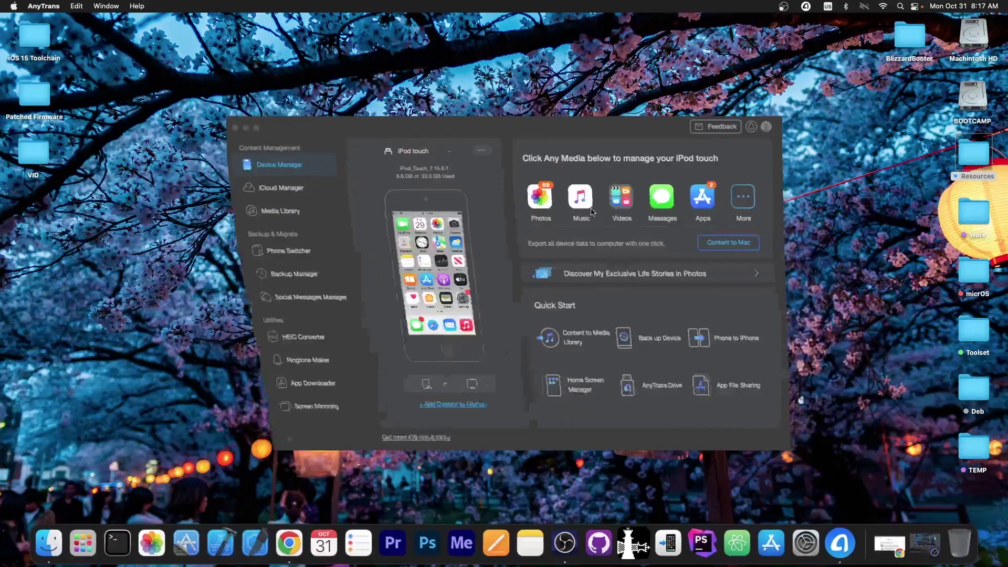
pyautogui.moveTo(423, 274)
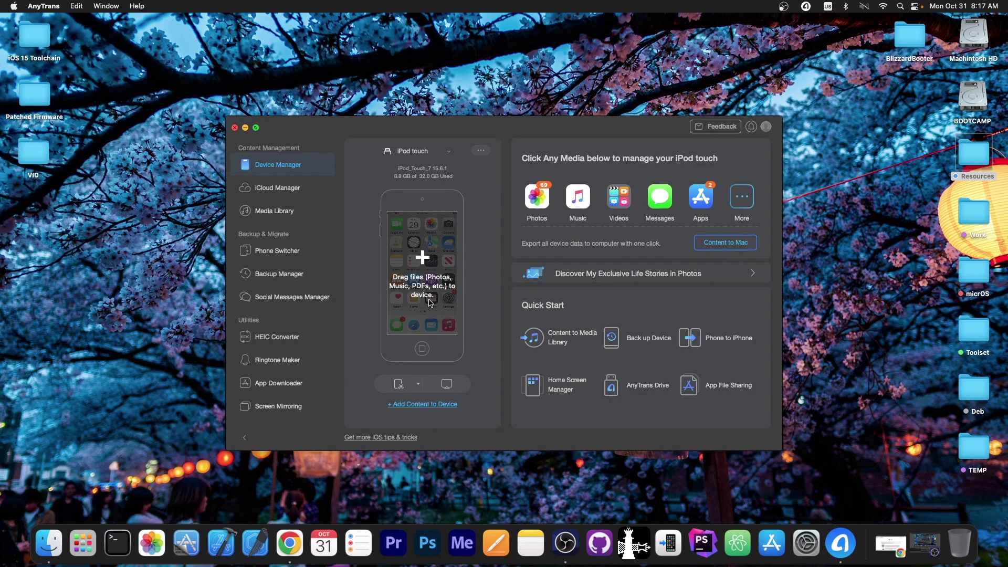
pyautogui.click(642, 338)
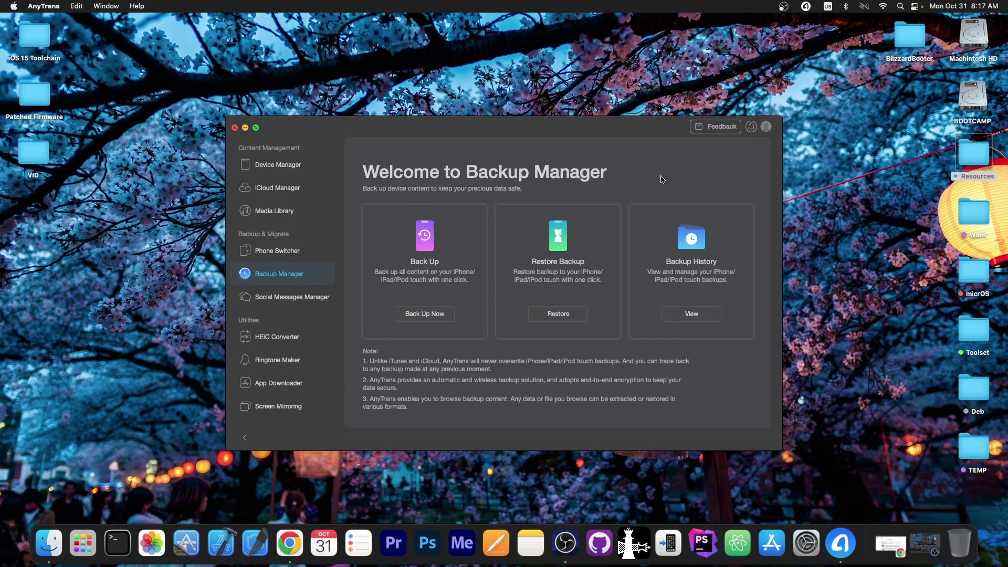
pyautogui.click(234, 128)
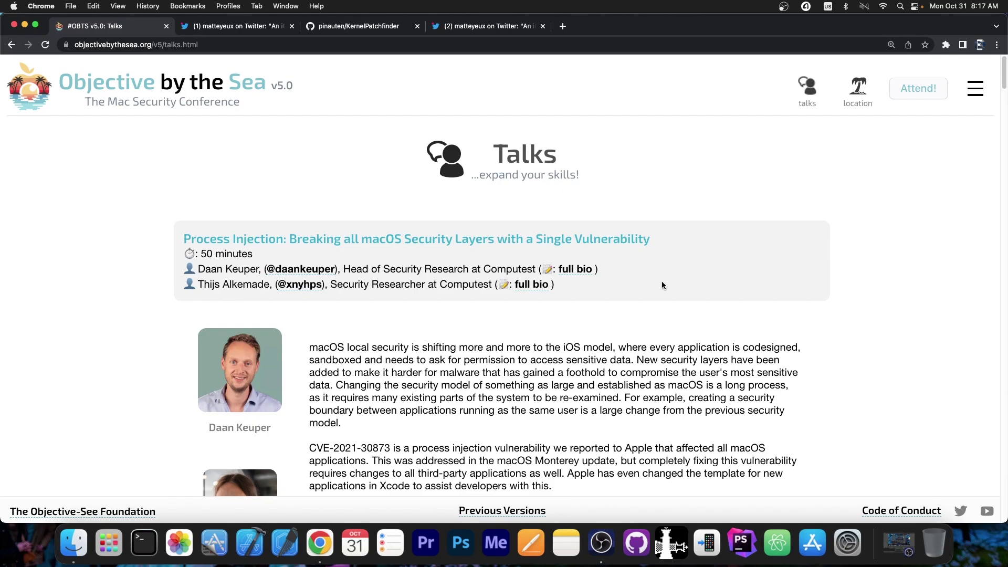
pyautogui.scroll(-1, 646, 272)
pyautogui.scroll(-4, 634, 272)
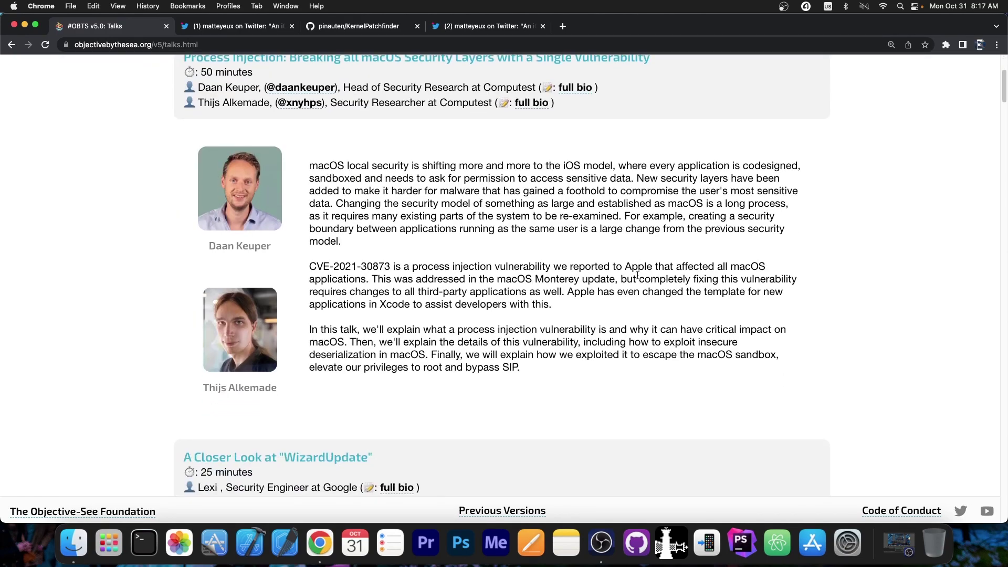
pyautogui.scroll(-5, 637, 275)
pyautogui.scroll(-5, 615, 270)
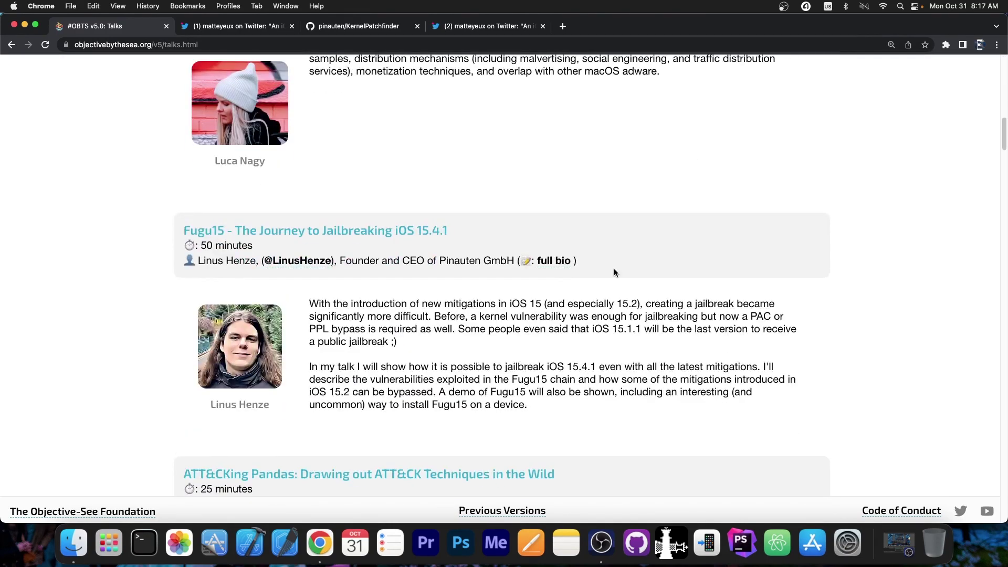
pyautogui.scroll(-1, 615, 272)
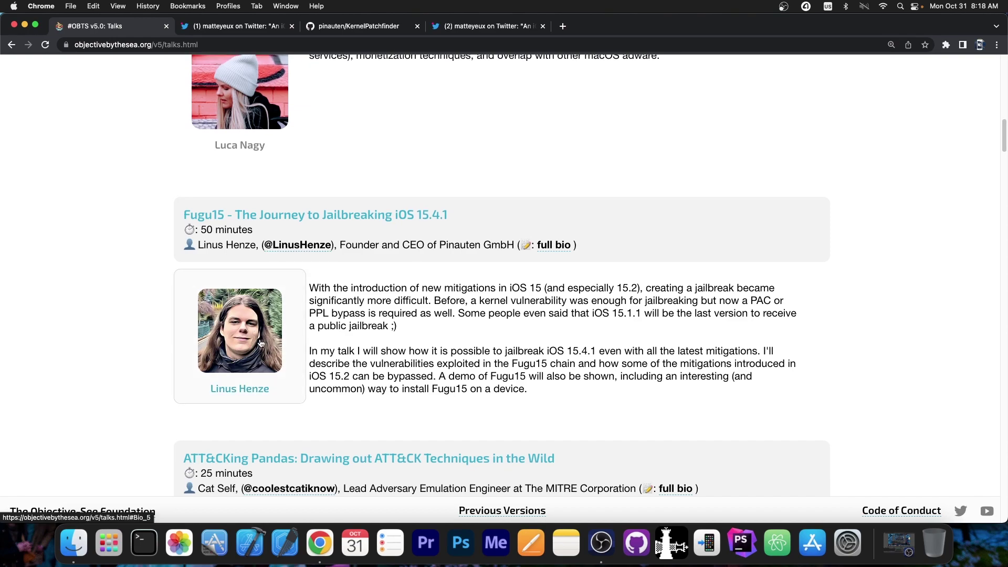
# Step: Review the KernelPatchfinder tweet and repo, then highlight the Fugu15 speaker's founder title on the OBTS talks page
pyautogui.hotkey('ctrl', 'Tab')
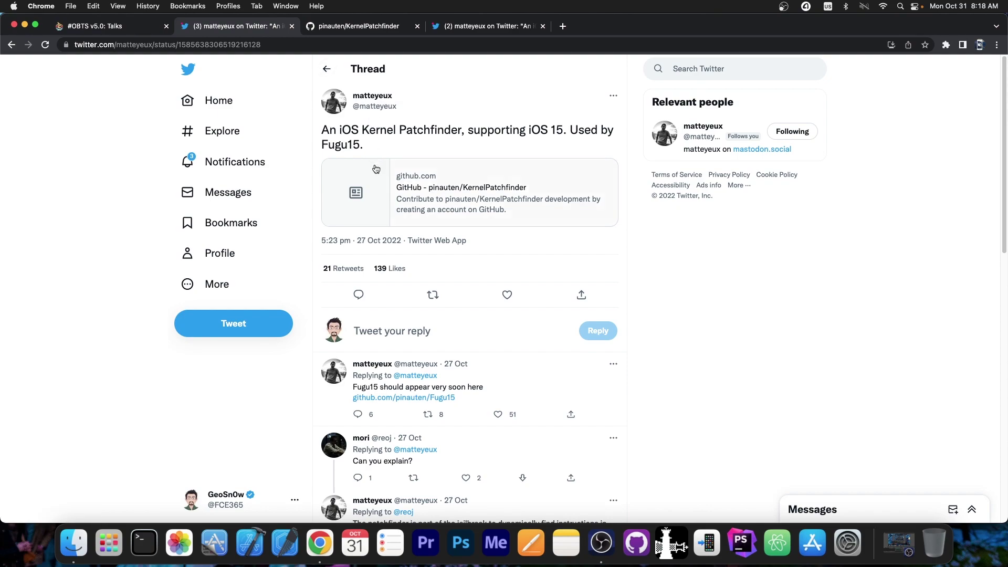
pyautogui.click(326, 33)
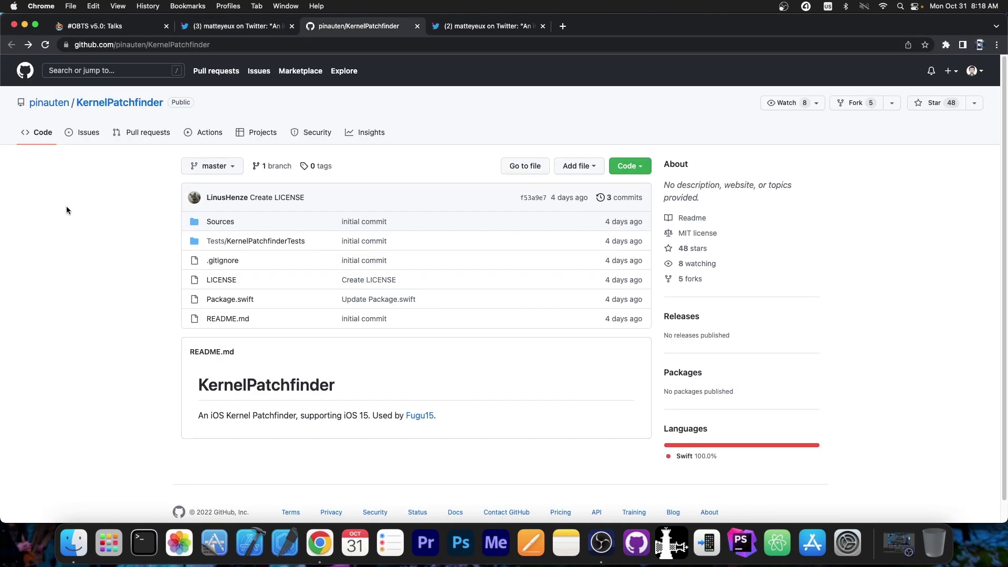
pyautogui.click(98, 30)
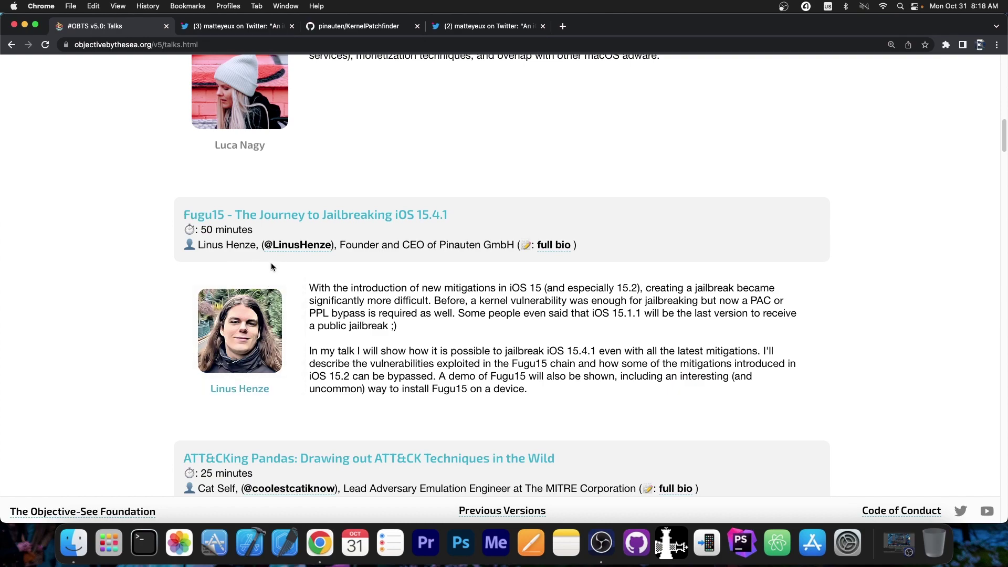
pyautogui.moveTo(339, 245); pyautogui.dragTo(439, 247)
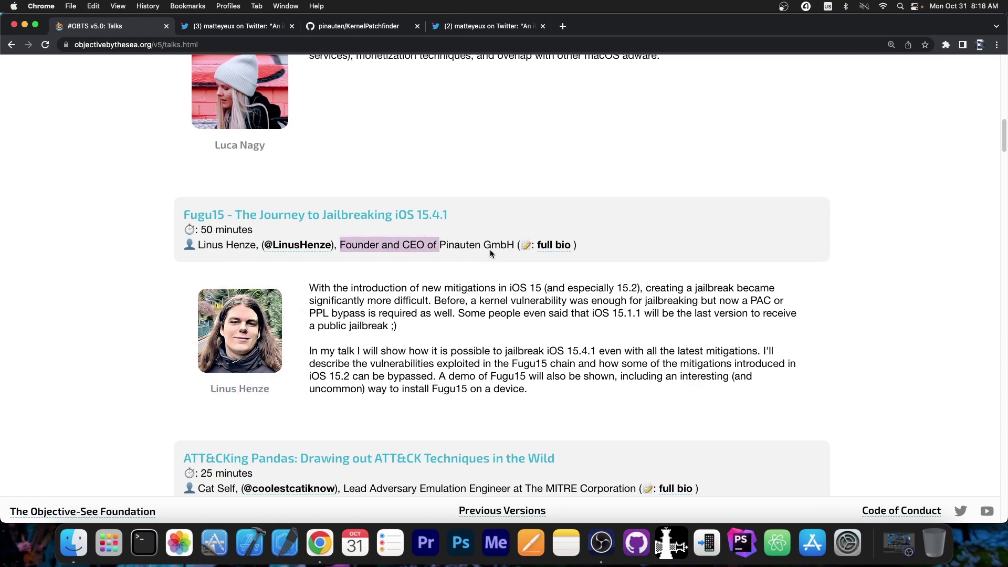
# Step: Open the KernelPatchfinder repo's Sources folder and move to matteyeux's Fugu15 tweet thread
pyautogui.click(358, 26)
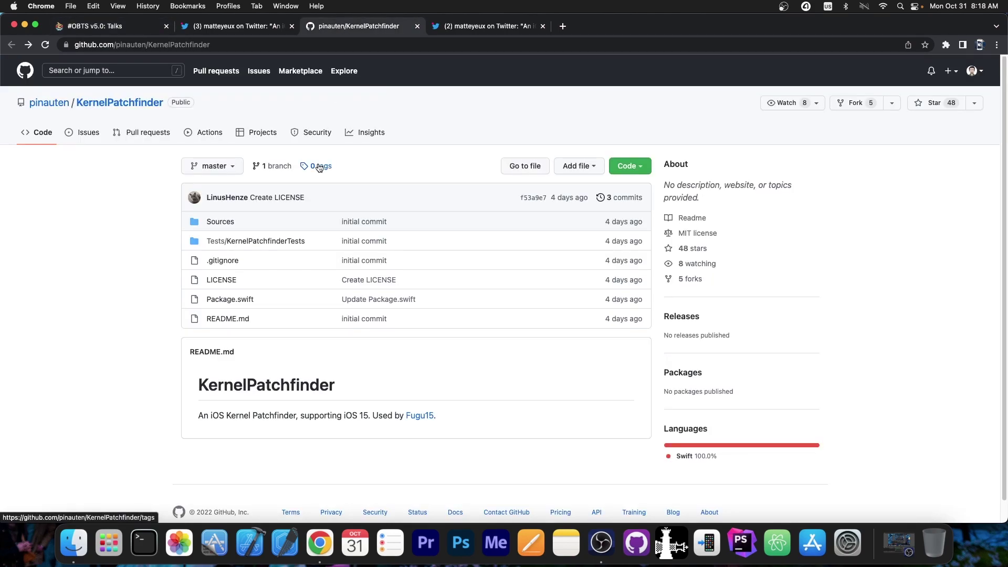
pyautogui.click(220, 221)
pyautogui.hotkey('ctrl', 'Tab')
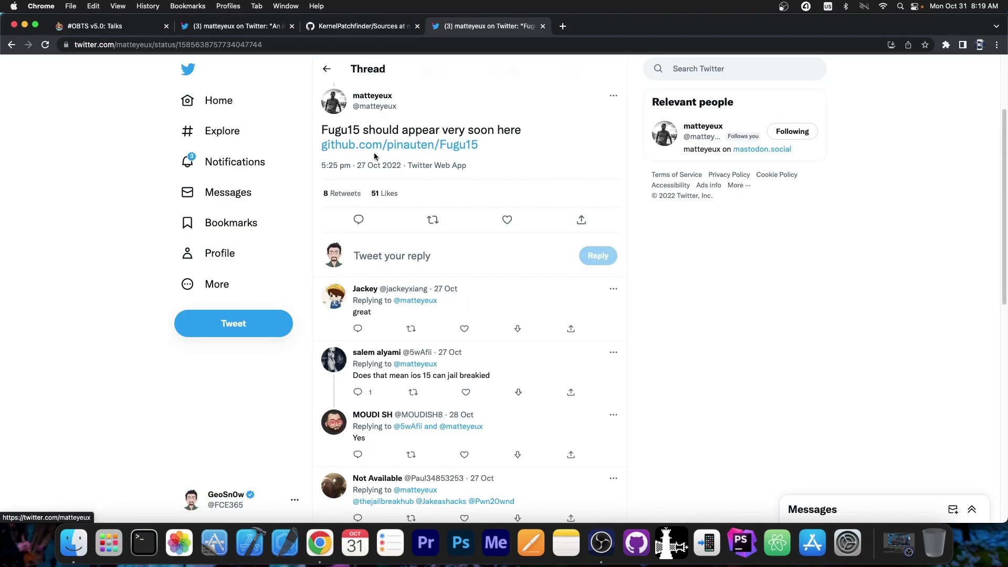
# Step: Follow the github.com/pinauten/Fugu15 link, close its 404 page, and return to KernelPatchfinder Sources
pyautogui.click(446, 148)
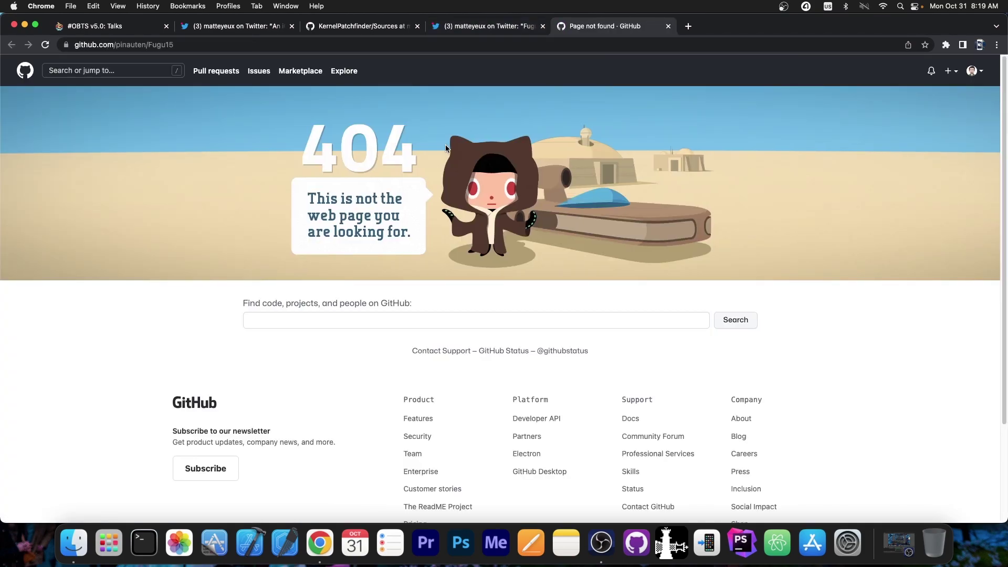
pyautogui.click(668, 26)
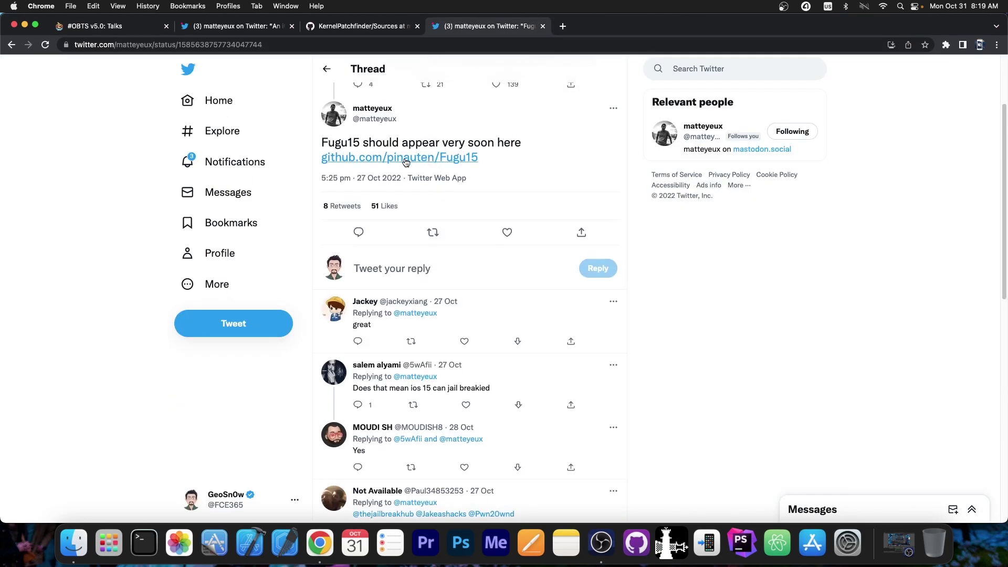
pyautogui.click(343, 29)
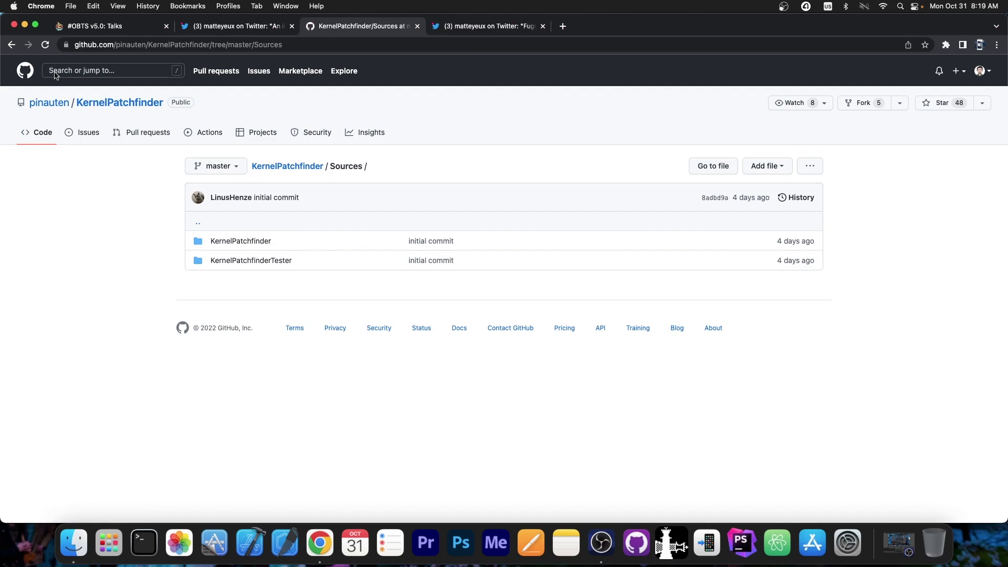
# Step: Clear the highlight on the OBTS talk, then revisit the Sources folder and the Fugu15 tweet
pyautogui.click(117, 24)
pyautogui.click(104, 254)
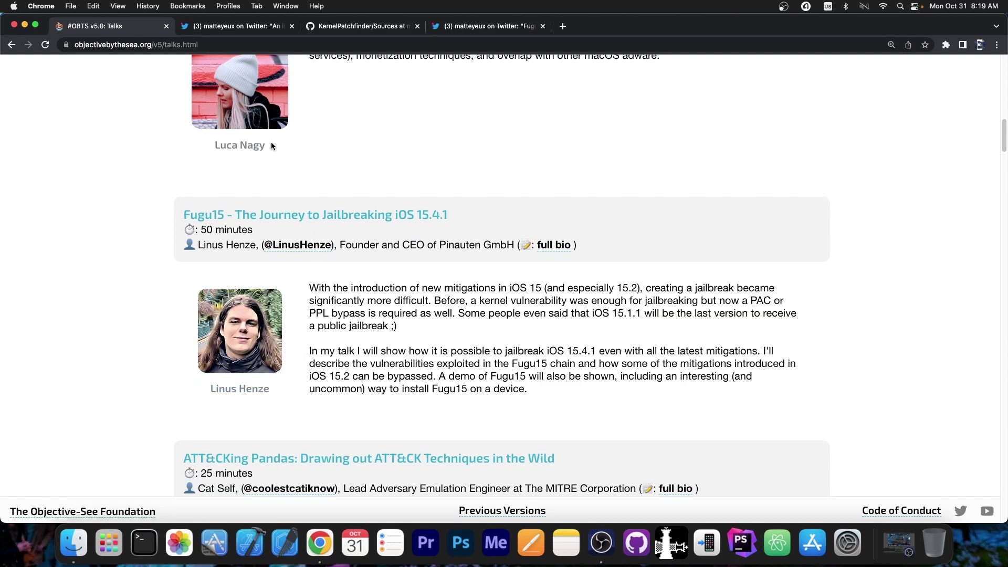
pyautogui.click(312, 29)
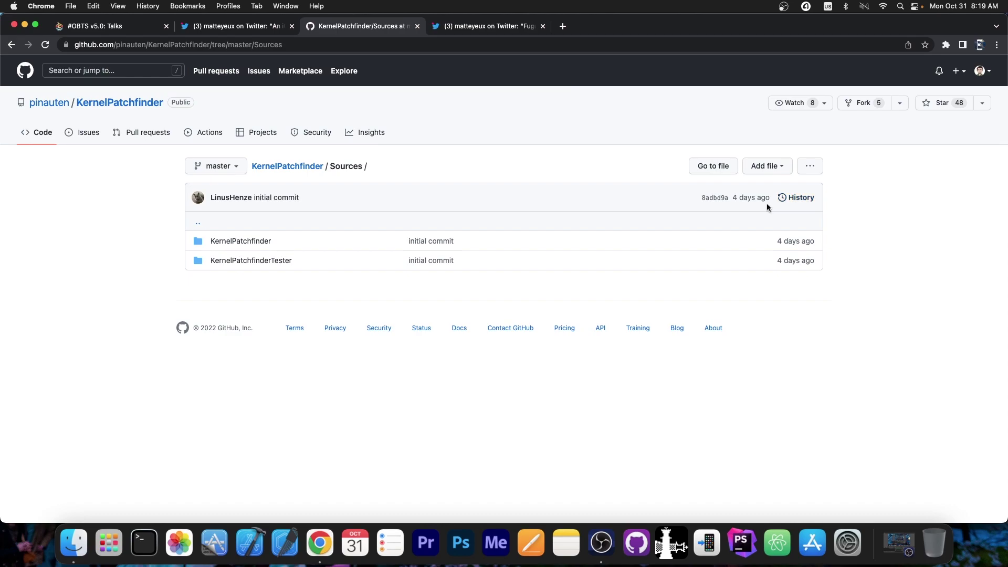
pyautogui.click(485, 27)
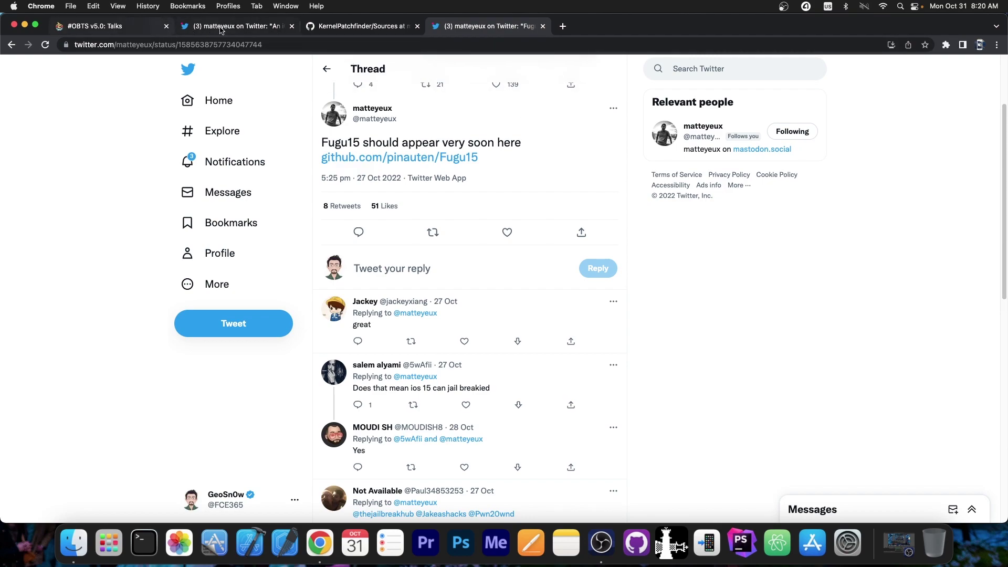
# Step: Open the KernelPatchfinder folder inside Sources, then minimize Chrome to reveal the desktop
pyautogui.click(132, 25)
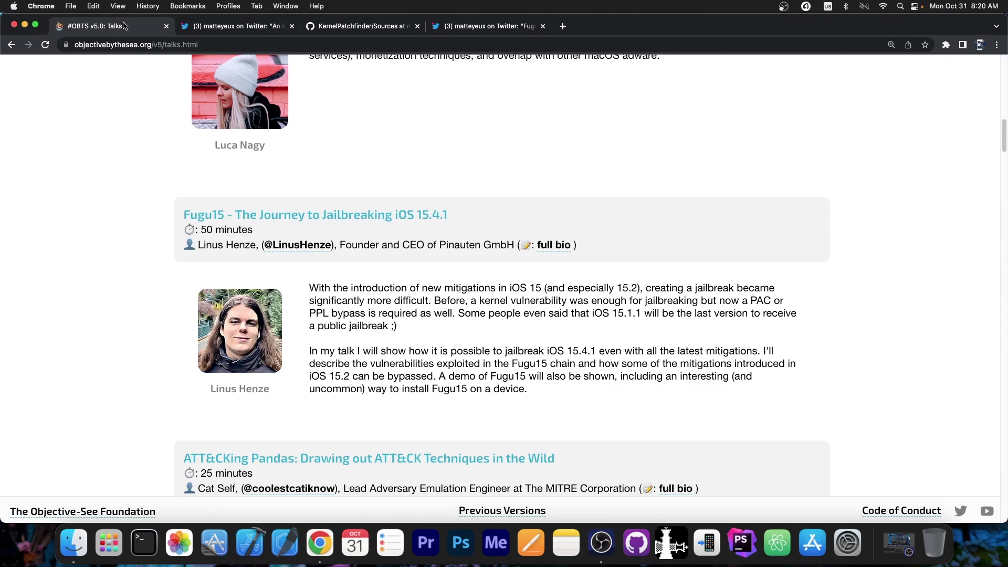
pyautogui.click(362, 26)
pyautogui.click(243, 240)
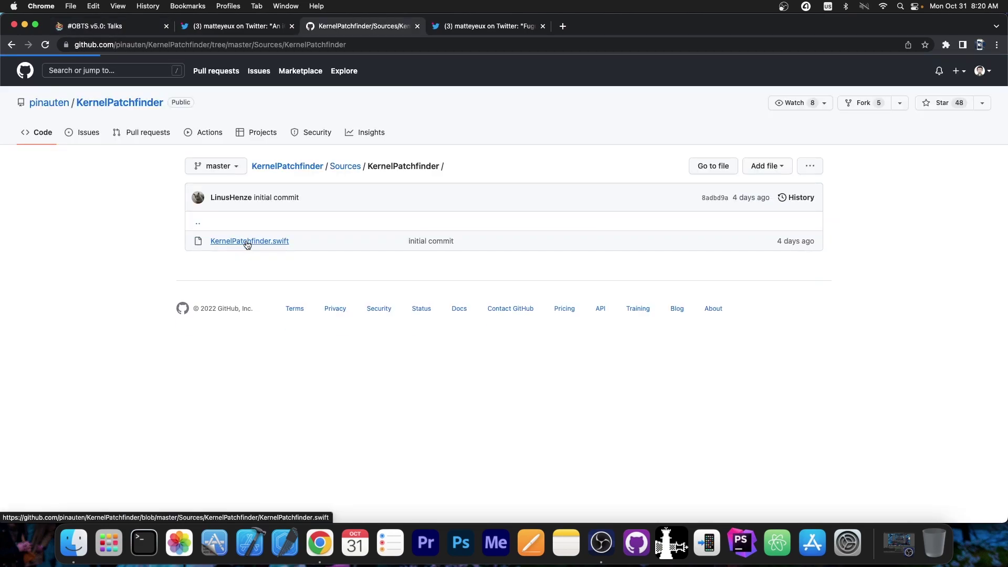
pyautogui.scroll(-10, 407, 284)
pyautogui.scroll(-3, 408, 286)
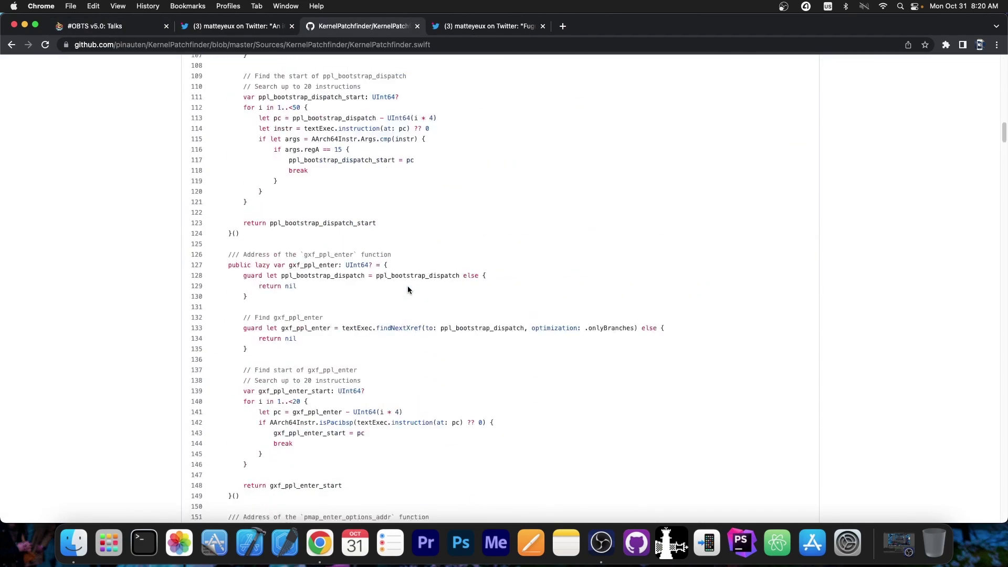
pyautogui.scroll(-10, 407, 287)
pyautogui.scroll(-10, 407, 287)
pyautogui.scroll(-10, 407, 287)
pyautogui.scroll(-10, 407, 287)
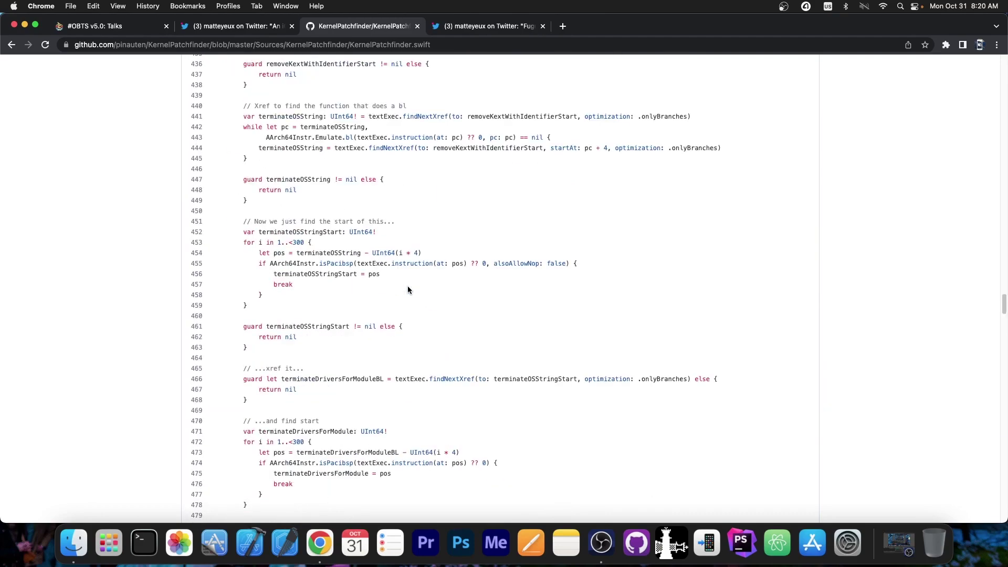
pyautogui.scroll(-5, 408, 285)
pyautogui.scroll(-1, 407, 286)
pyautogui.scroll(-5, 408, 286)
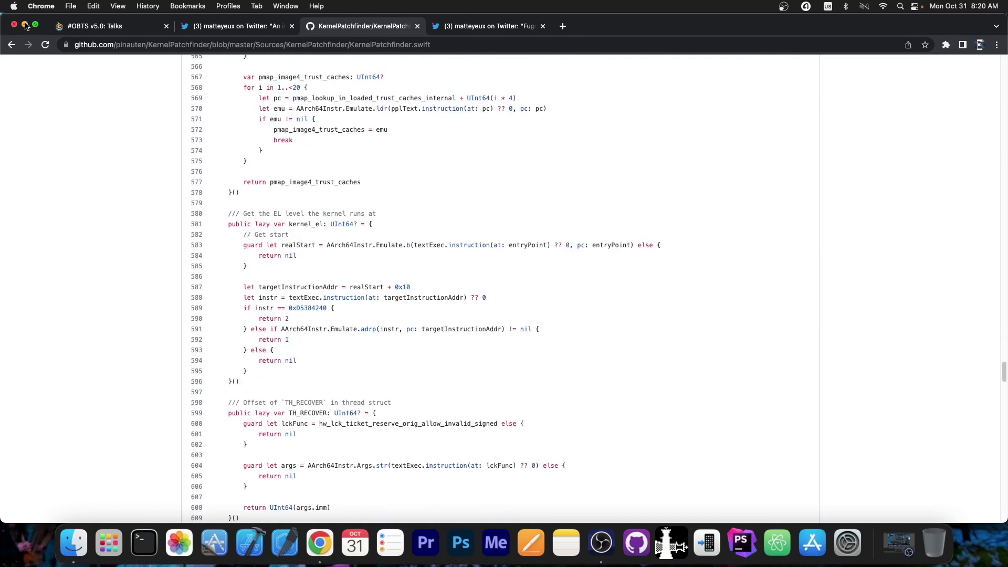
pyautogui.click(24, 26)
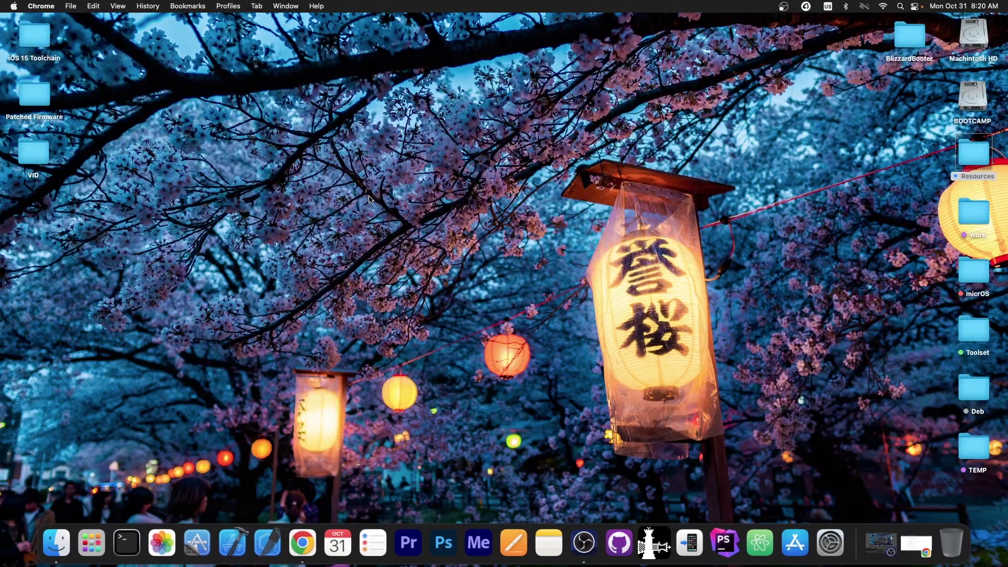